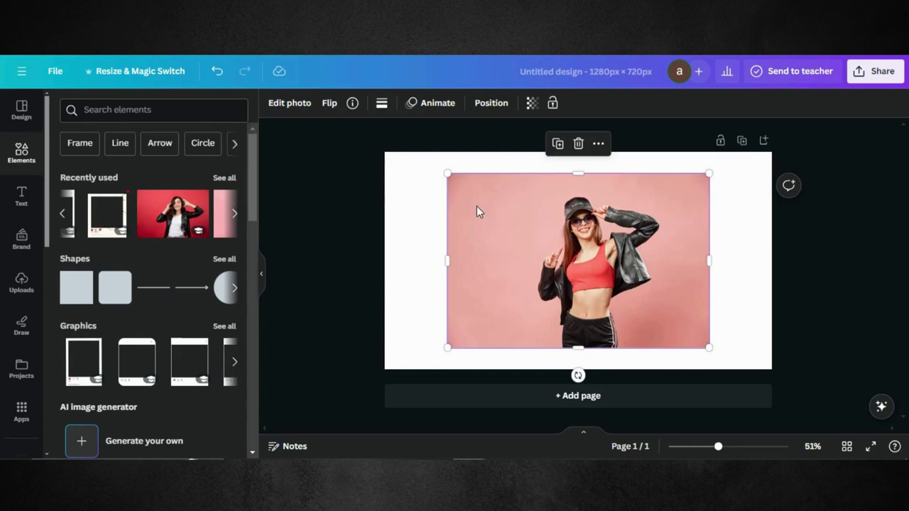
Set the page background to the pink #EDB0AD sampled from the photo's backdrop.
{"action": "left_click", "coordinate": [398, 227]}
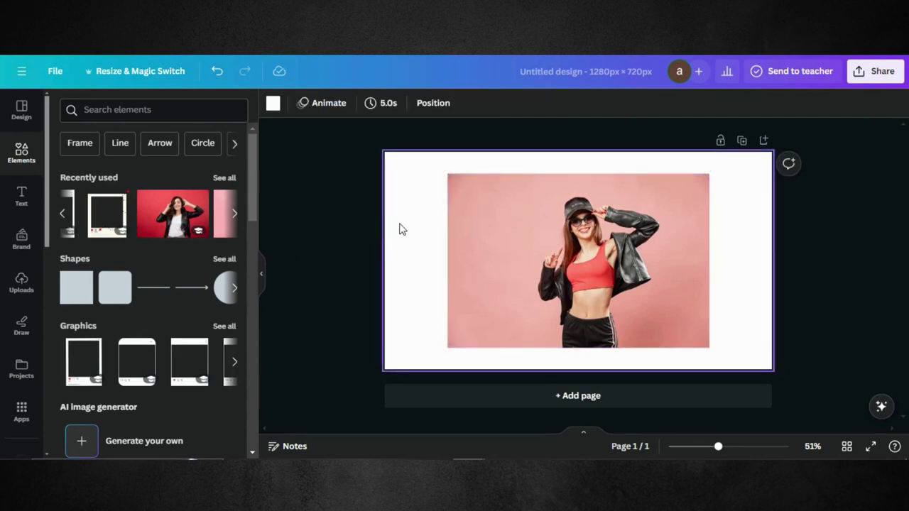
{"action": "left_click", "coordinate": [273, 103]}
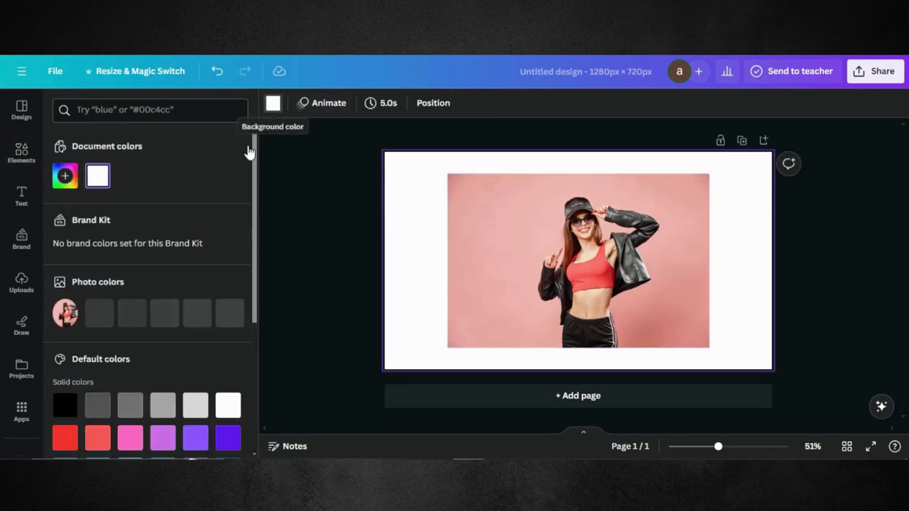
{"action": "left_click", "coordinate": [64, 172]}
{"action": "left_click", "coordinate": [219, 332]}
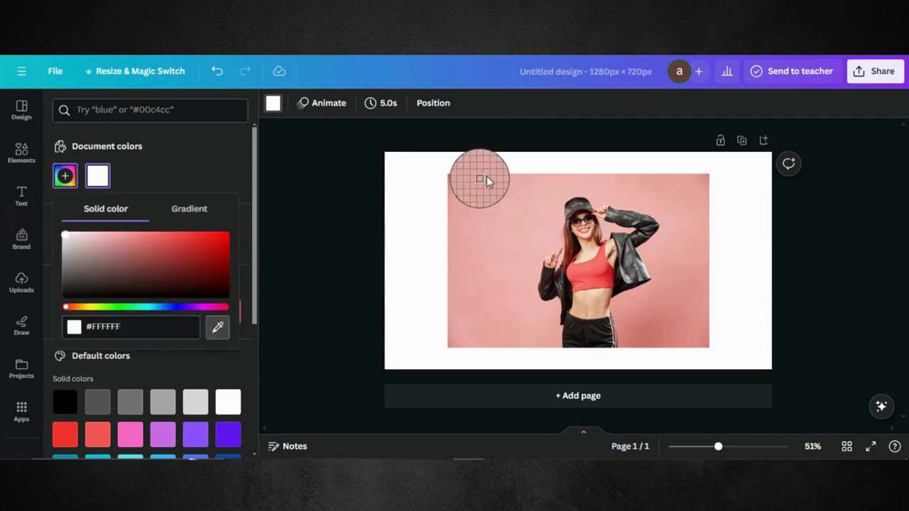
{"action": "left_click", "coordinate": [491, 224]}
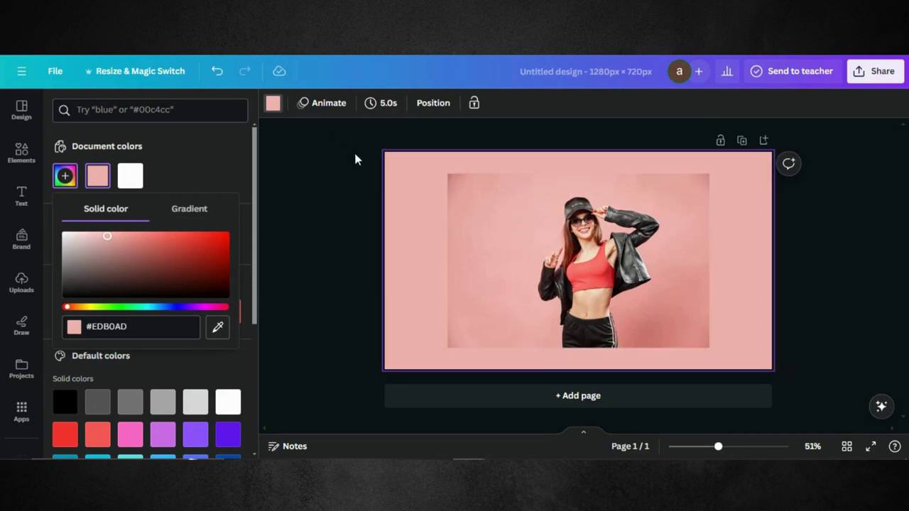
Find "instagram post frames" among the graphics and add a white portrait post frame with a red heart to the page.
{"action": "left_click", "coordinate": [21, 150]}
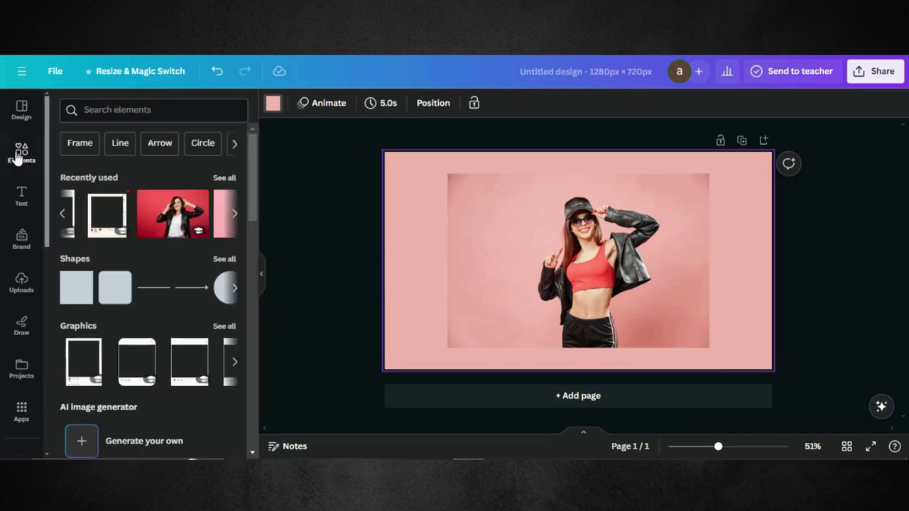
{"action": "left_click", "coordinate": [118, 110]}
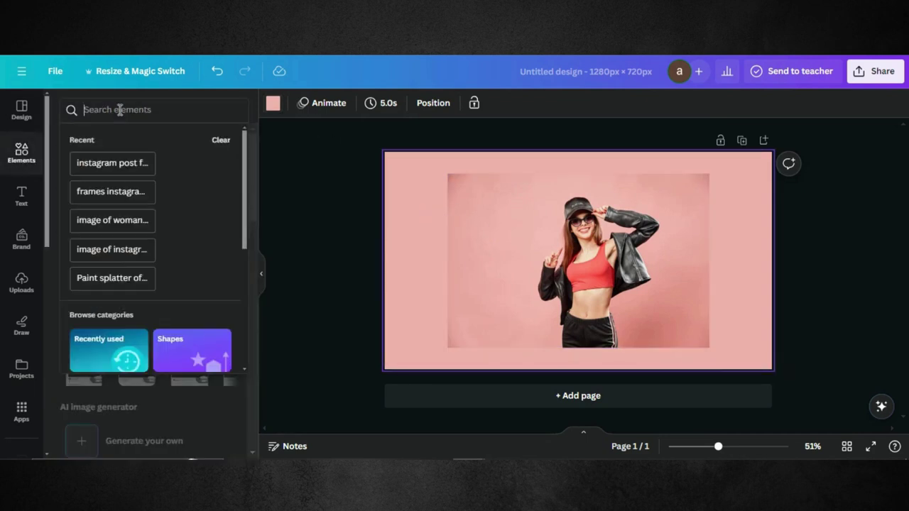
{"action": "left_click", "coordinate": [123, 166]}
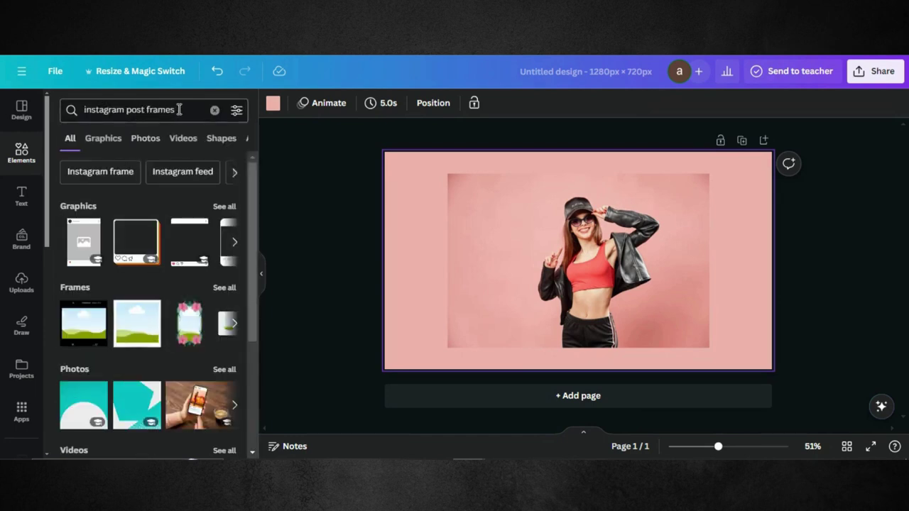
{"action": "left_click", "coordinate": [100, 139]}
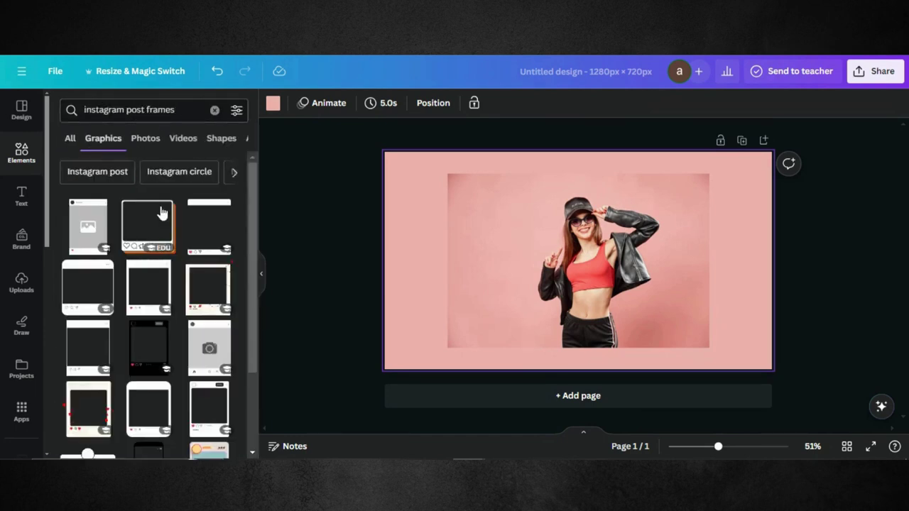
{"action": "scroll", "coordinate": [161, 298], "scroll_direction": "down", "scroll_amount": 5}
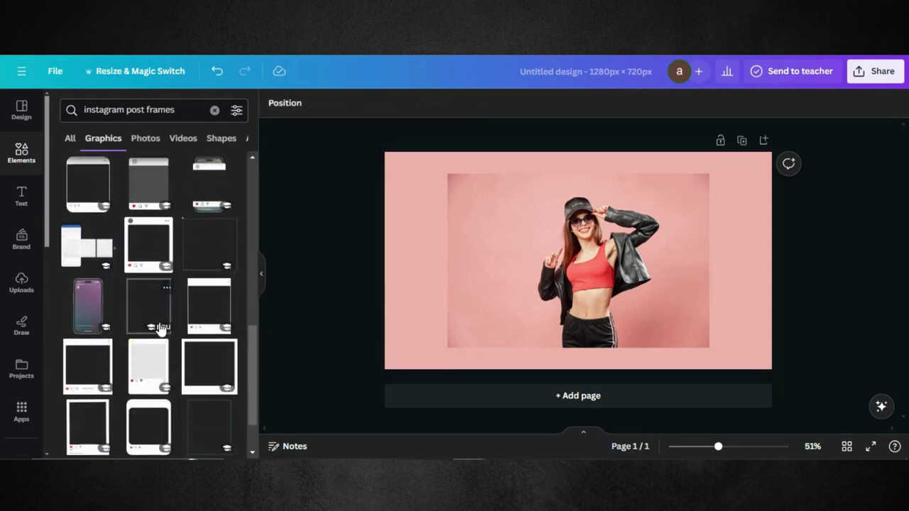
{"action": "scroll", "coordinate": [162, 329], "scroll_direction": "down", "scroll_amount": 2}
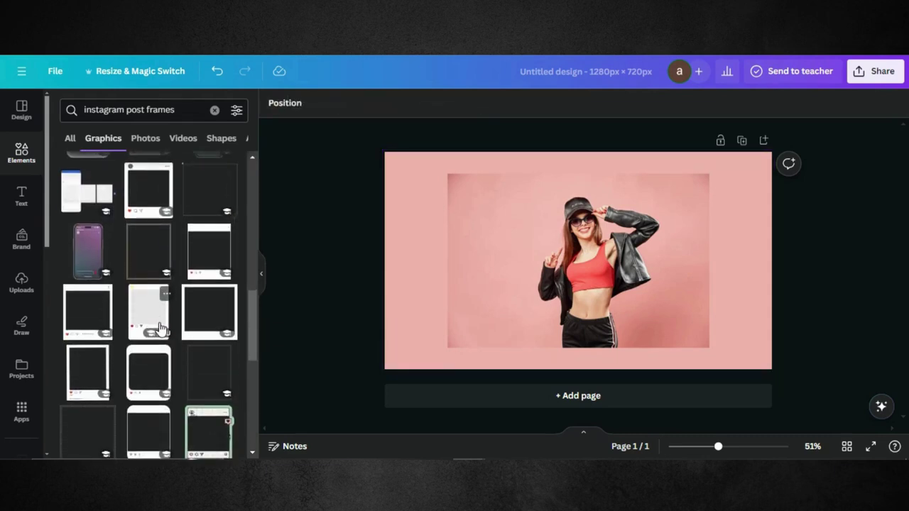
{"action": "scroll", "coordinate": [159, 329], "scroll_direction": "down", "scroll_amount": 2}
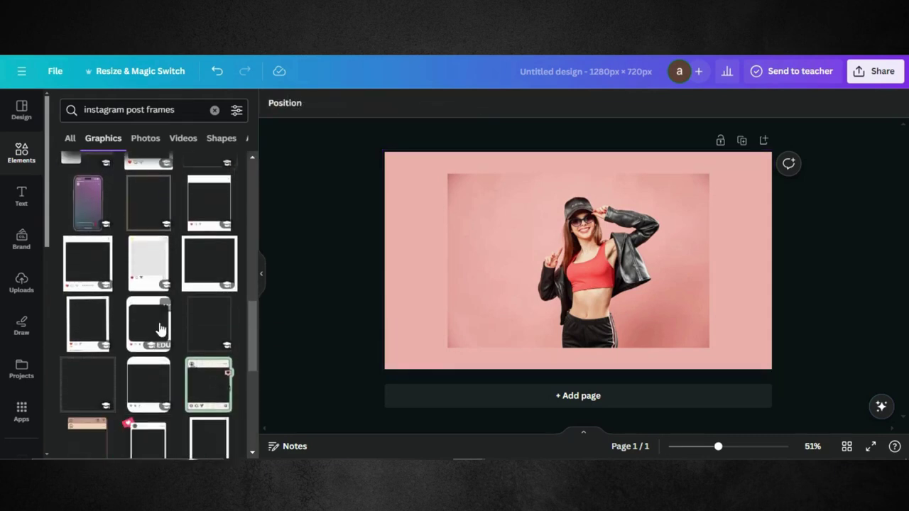
{"action": "left_click", "coordinate": [83, 318]}
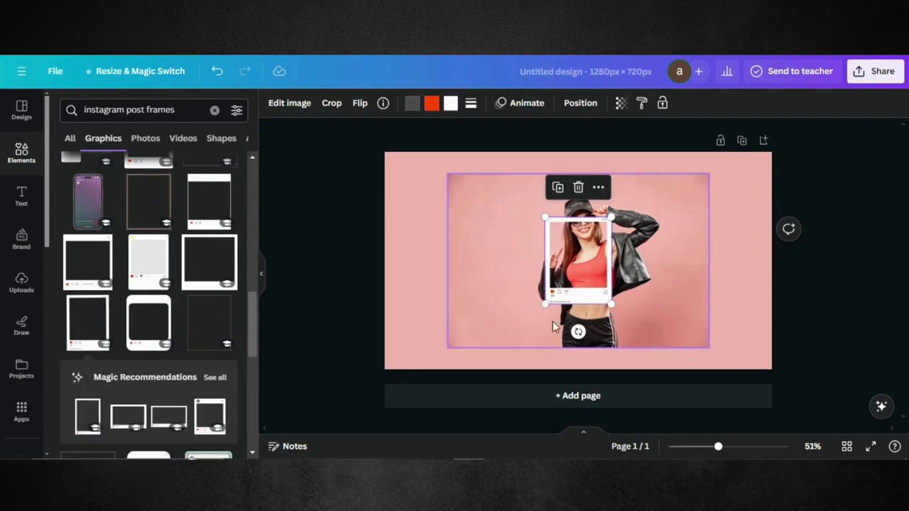
Enlarge the Instagram post frame and place it around the woman so its base meets the photo's lower edge.
{"action": "left_click_drag", "start_coordinate": [545, 304], "coordinate": [516, 336]}
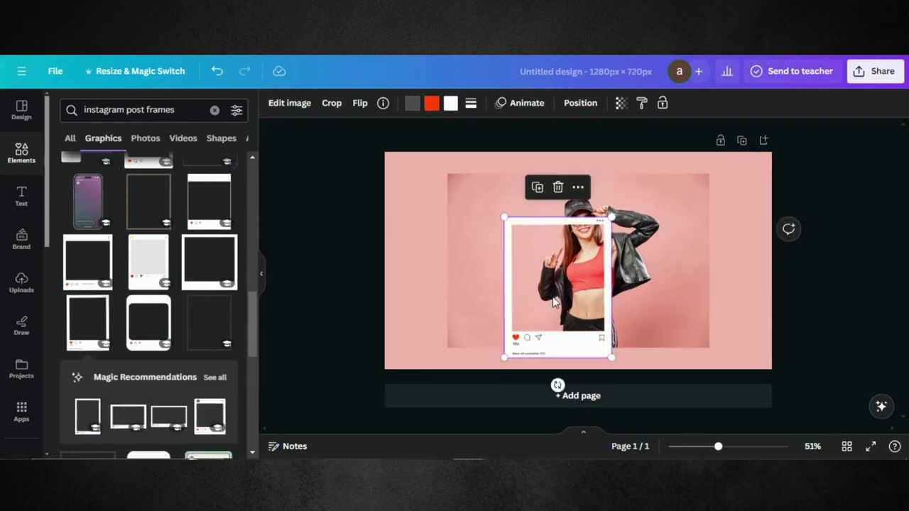
{"action": "left_click_drag", "start_coordinate": [563, 275], "coordinate": [567, 269]}
{"action": "left_click_drag", "start_coordinate": [626, 331], "coordinate": [639, 348]}
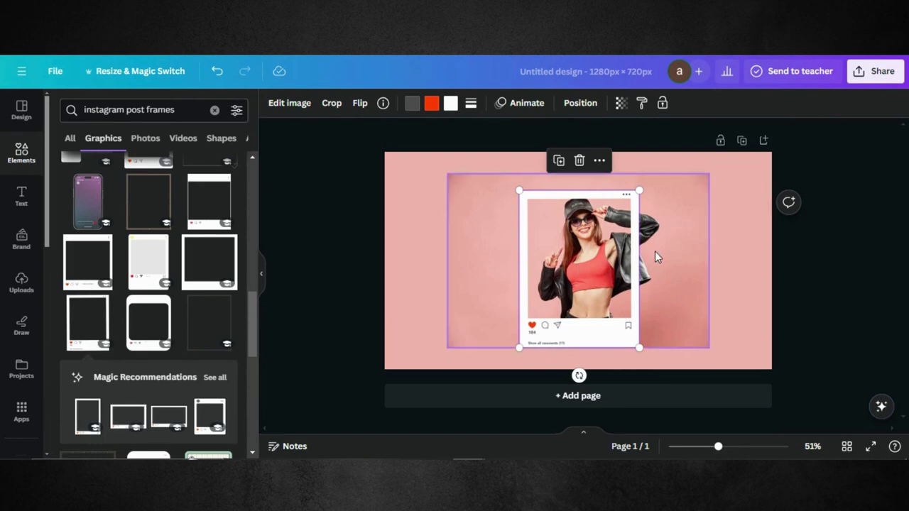
Shift the photo slightly up behind the frame and remove its background with BG Remover.
{"action": "mouse_move", "coordinate": [655, 250]}
{"action": "left_mouse_down"}
{"action": "mouse_move", "coordinate": [660, 262]}
{"action": "mouse_move", "coordinate": [649, 244]}
{"action": "left_mouse_up"}
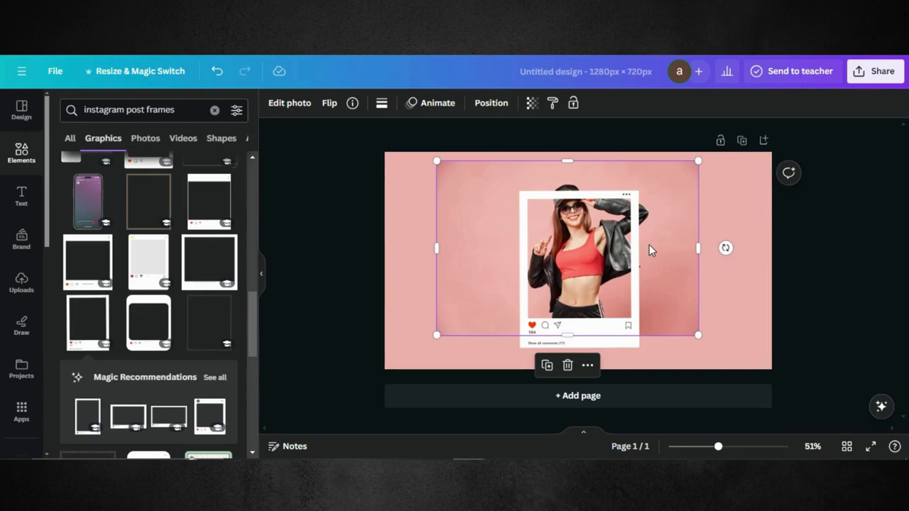
{"action": "left_click", "coordinate": [290, 105]}
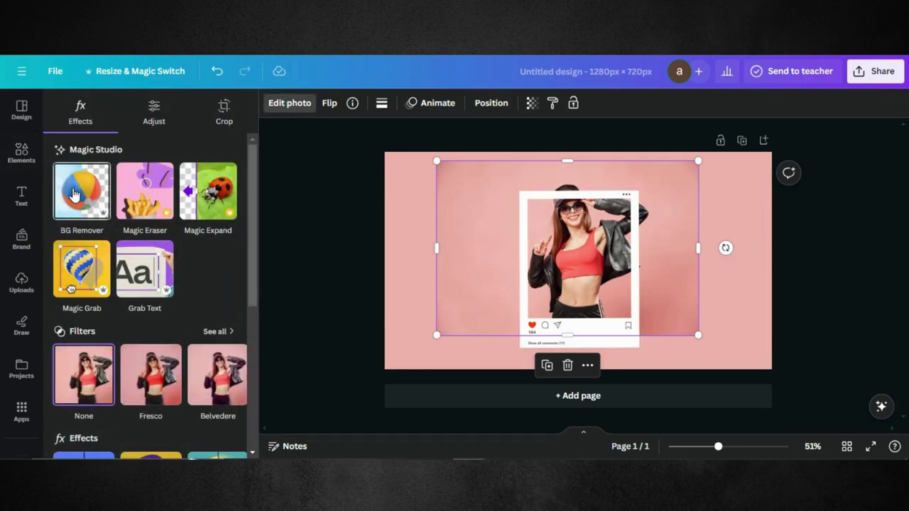
{"action": "left_click", "coordinate": [74, 194]}
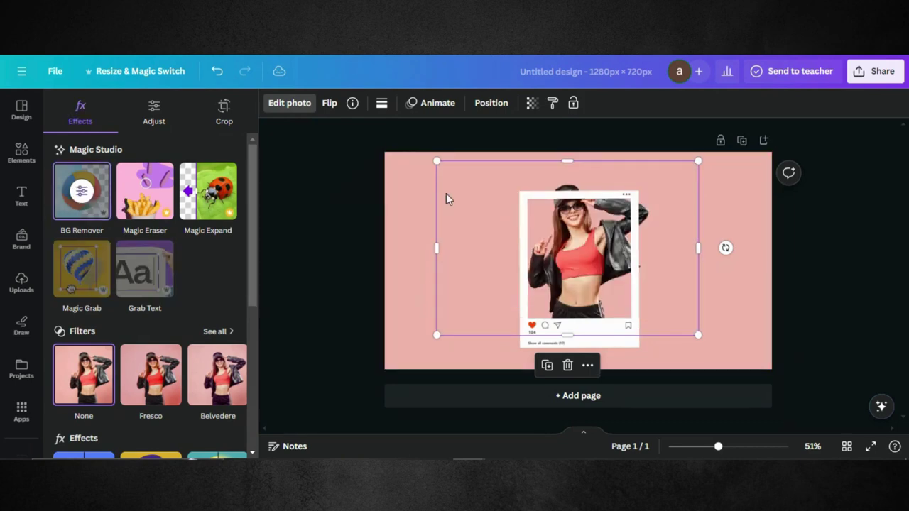
Enlarge the woman's cutout, crop its left, lower and right margins, and position it within the Instagram frame with her elbow outside.
{"action": "left_click_drag", "start_coordinate": [661, 213], "coordinate": [661, 224]}
{"action": "left_click_drag", "start_coordinate": [436, 260], "coordinate": [507, 253]}
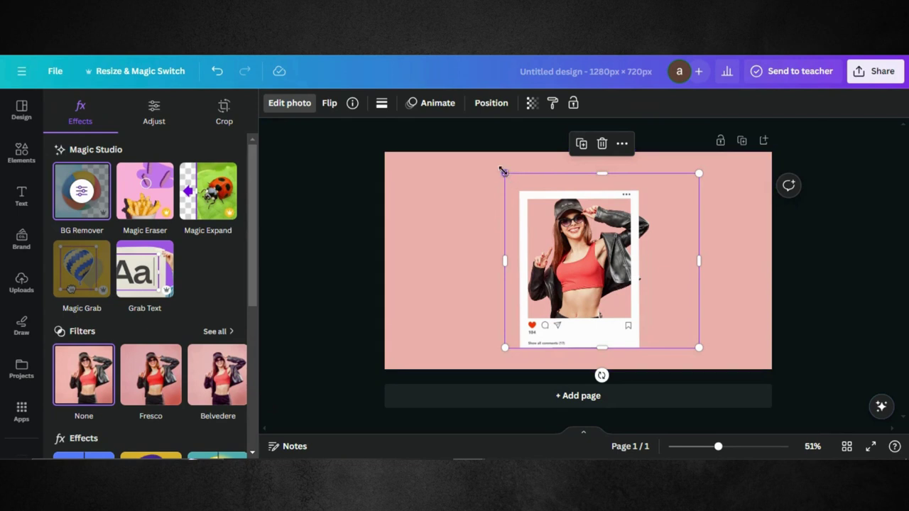
{"action": "left_click_drag", "start_coordinate": [503, 173], "coordinate": [495, 151]}
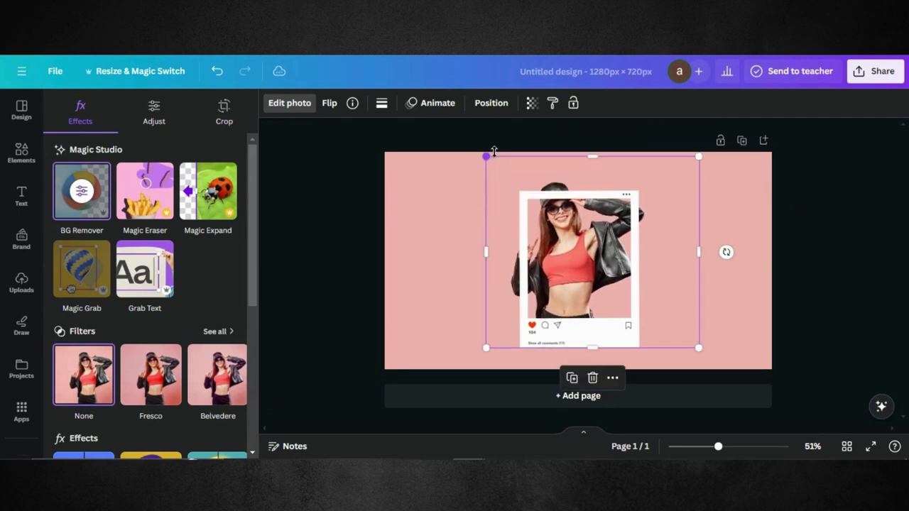
{"action": "left_click_drag", "start_coordinate": [674, 244], "coordinate": [682, 242]}
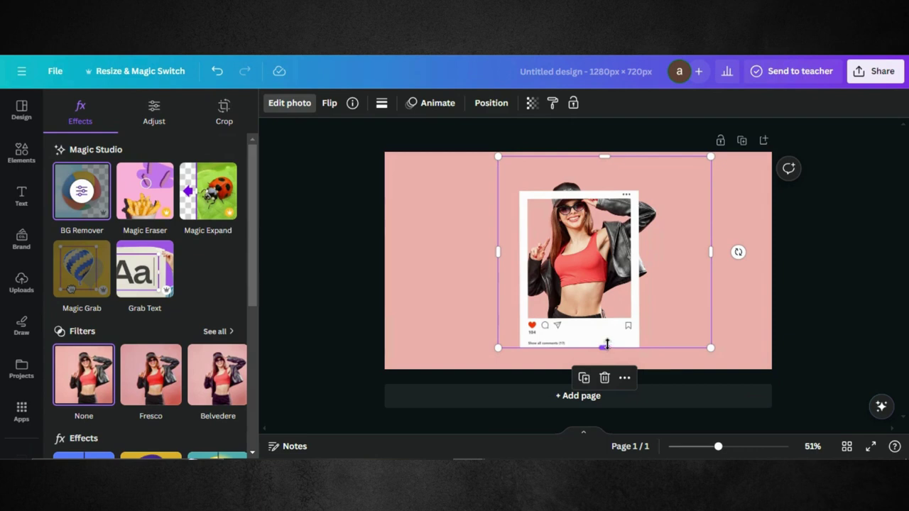
{"action": "left_click_drag", "start_coordinate": [607, 344], "coordinate": [607, 336]}
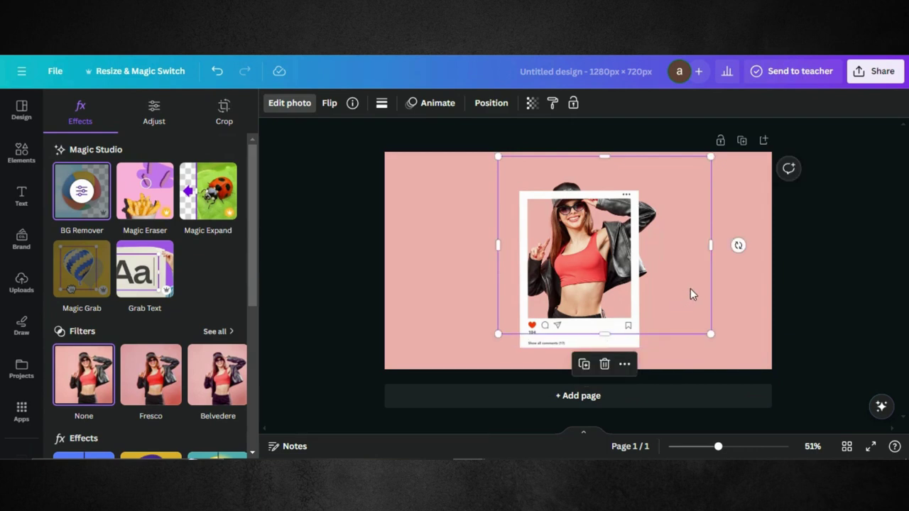
{"action": "left_click_drag", "start_coordinate": [693, 286], "coordinate": [694, 289]}
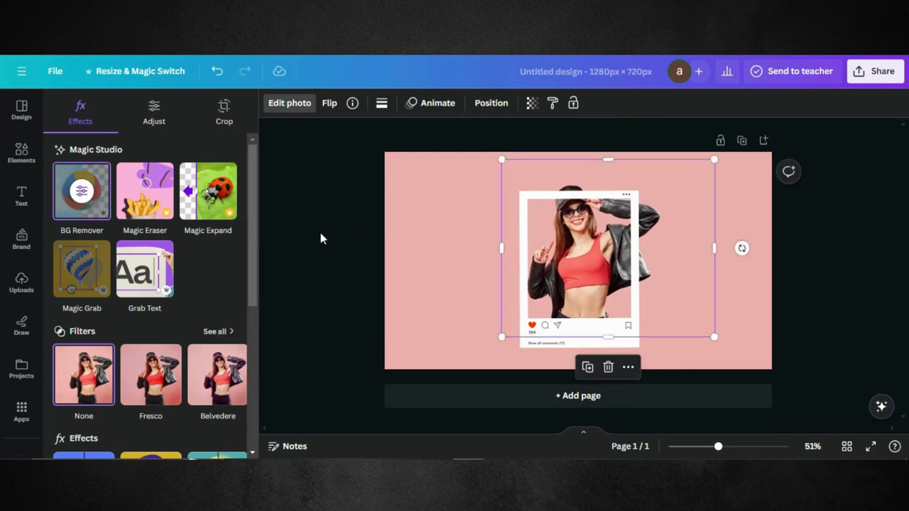
{"action": "left_click_drag", "start_coordinate": [714, 248], "coordinate": [666, 249]}
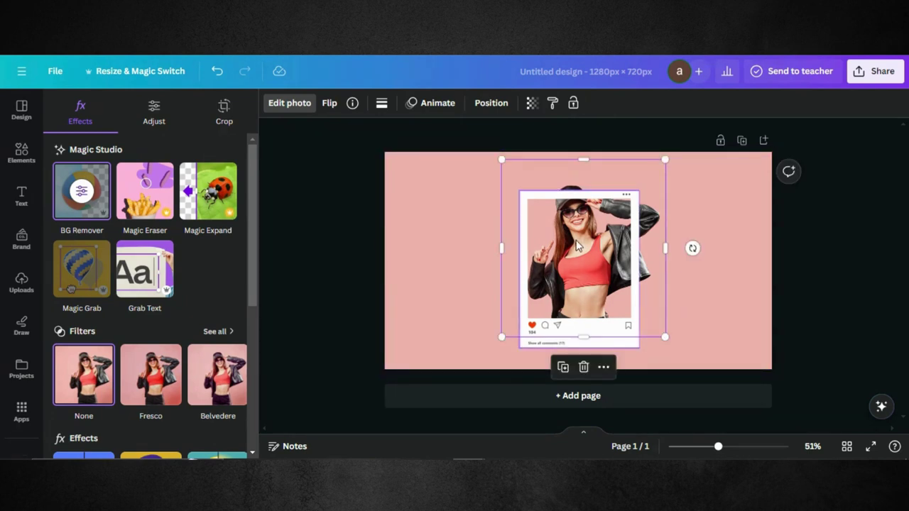
Duplicate the woman's cutout and give the copy a Drop shadow with a blur amount of 32.
{"action": "left_click", "coordinate": [563, 367]}
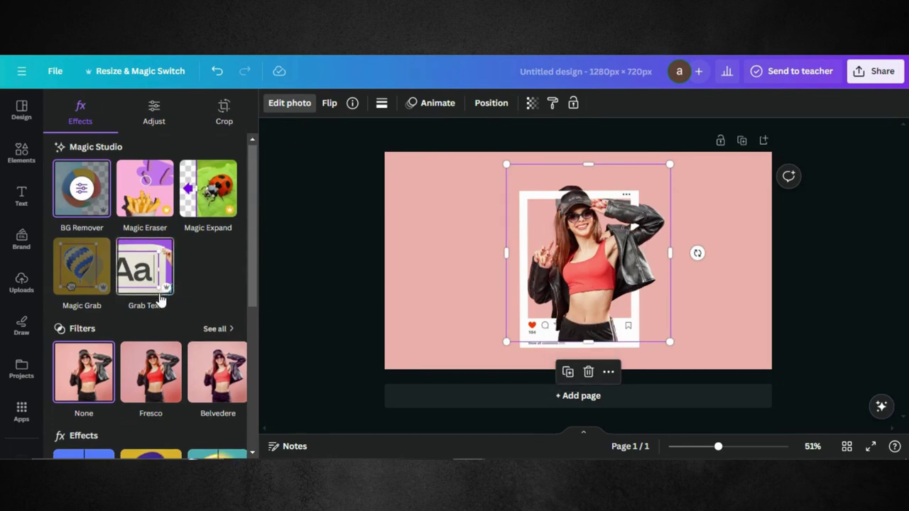
{"action": "scroll", "coordinate": [159, 299], "scroll_direction": "down", "scroll_amount": 5}
{"action": "left_click", "coordinate": [87, 204]}
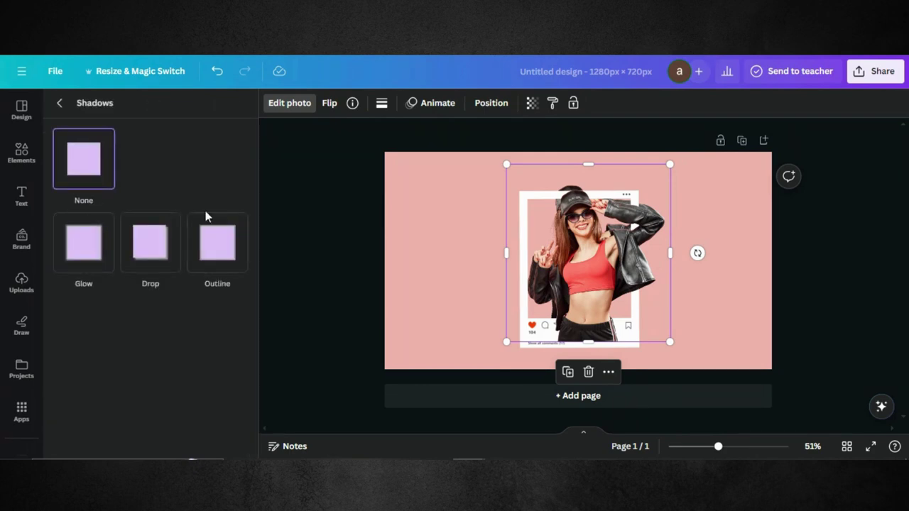
{"action": "left_click", "coordinate": [148, 256]}
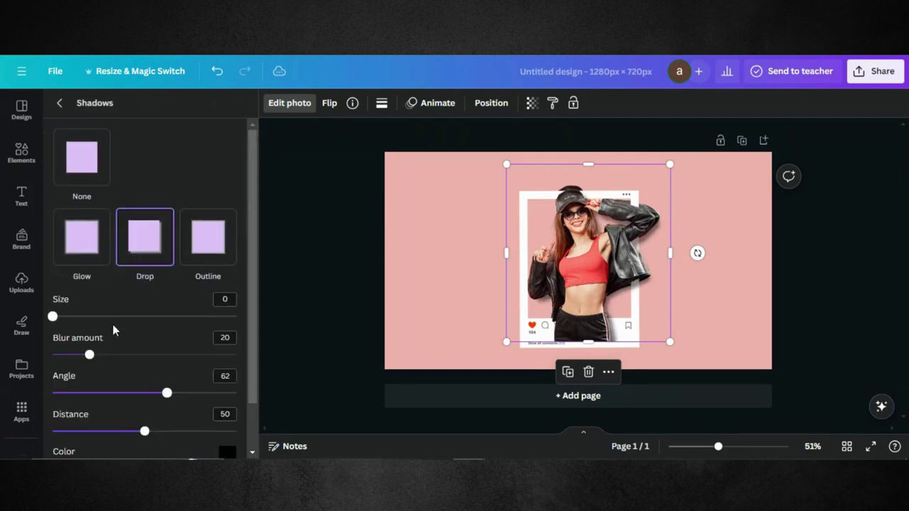
{"action": "left_click", "coordinate": [145, 432]}
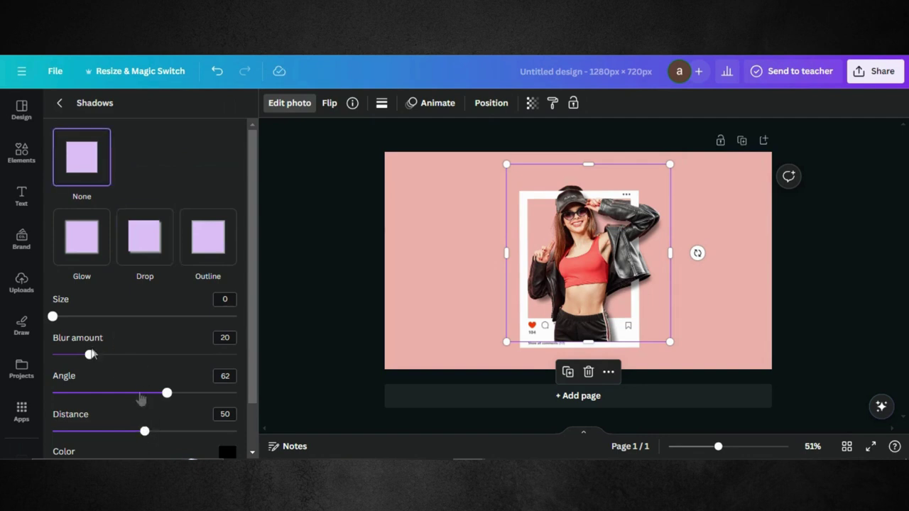
{"action": "left_click_drag", "start_coordinate": [85, 355], "coordinate": [59, 359]}
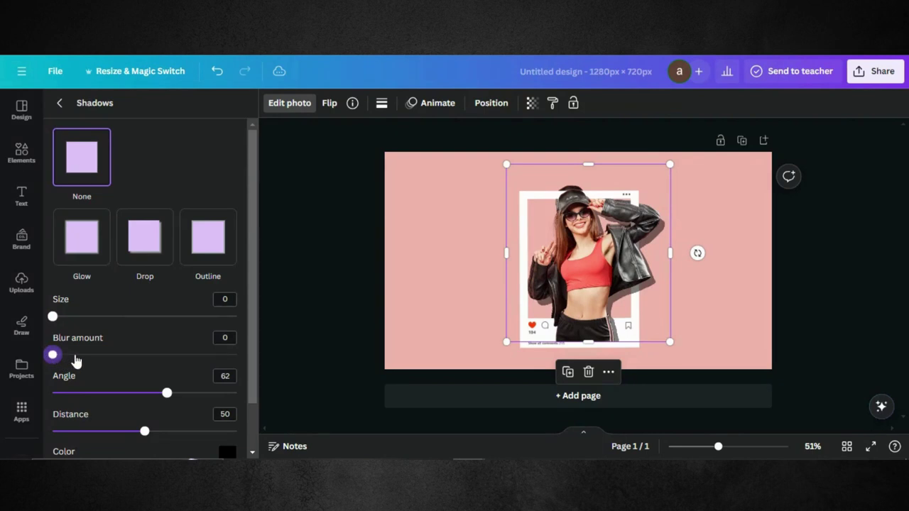
{"action": "left_click", "coordinate": [111, 356]}
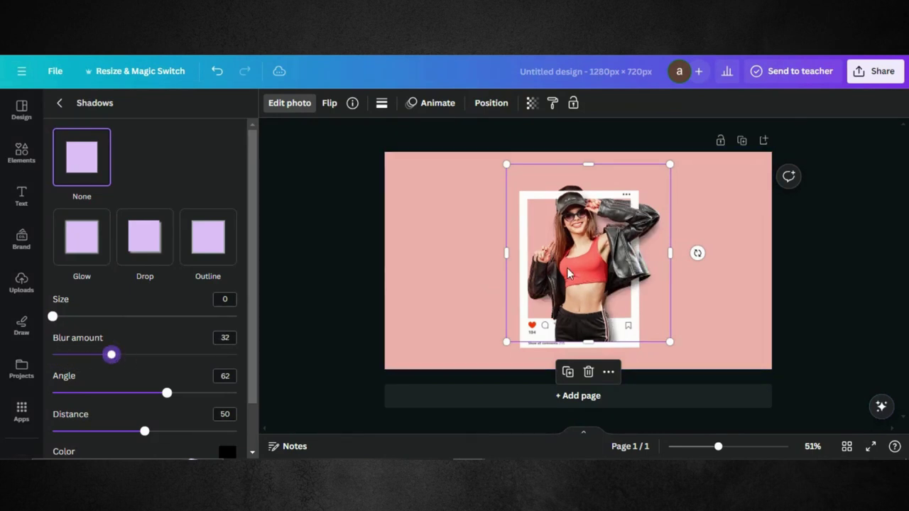
Enlarge and align the shadowed copy over the original cutout, and crop its lower edge to the frame's picture opening.
{"action": "mouse_move", "coordinate": [577, 270]}
{"action": "left_mouse_down"}
{"action": "mouse_move", "coordinate": [575, 256]}
{"action": "mouse_move", "coordinate": [577, 264]}
{"action": "left_mouse_up"}
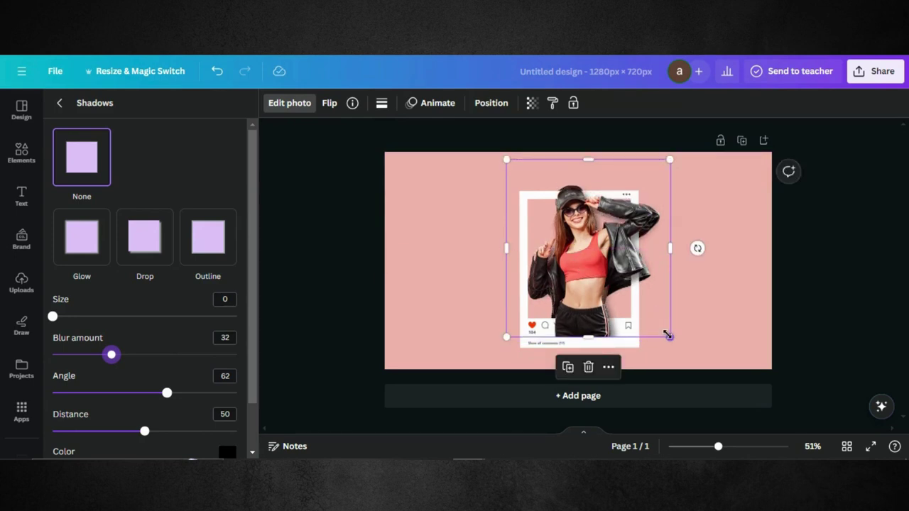
{"action": "left_click_drag", "start_coordinate": [671, 336], "coordinate": [678, 345]}
{"action": "left_click_drag", "start_coordinate": [593, 258], "coordinate": [590, 255]}
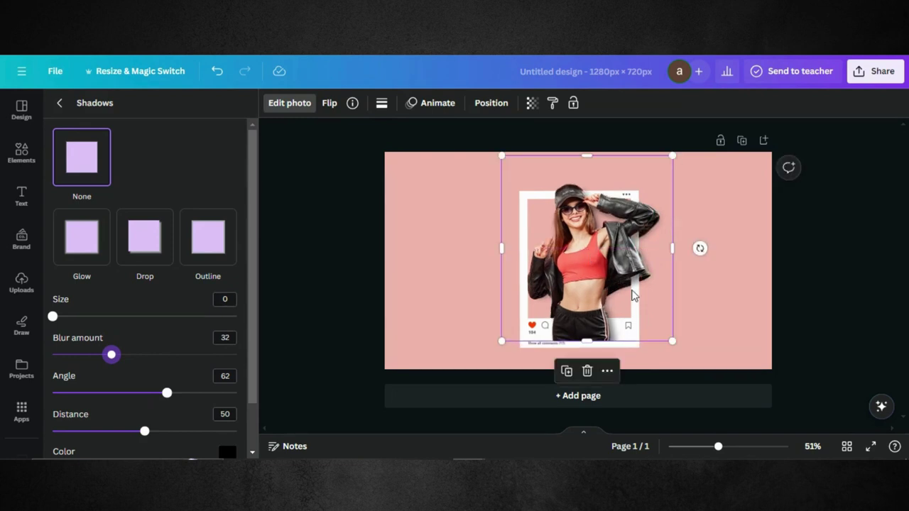
{"action": "left_click_drag", "start_coordinate": [673, 341], "coordinate": [661, 324]}
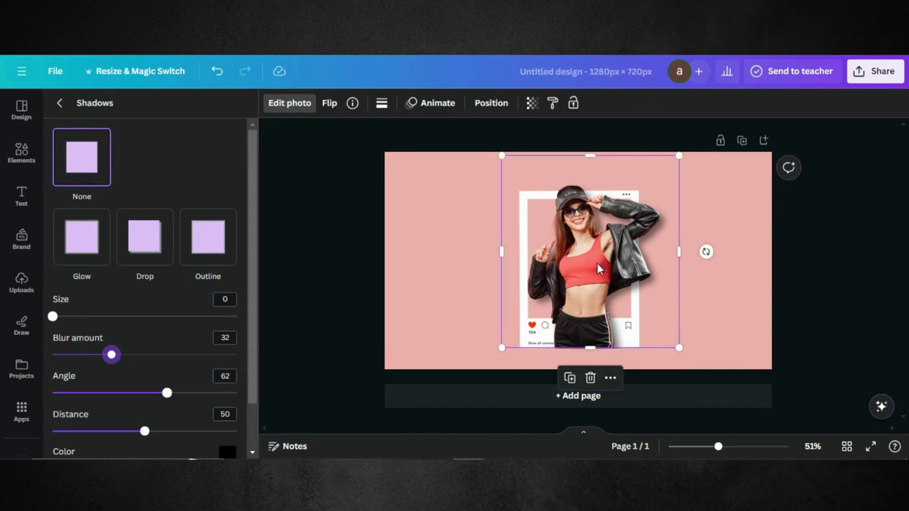
{"action": "left_click_drag", "start_coordinate": [598, 268], "coordinate": [596, 270]}
{"action": "left_click_drag", "start_coordinate": [590, 348], "coordinate": [591, 318]}
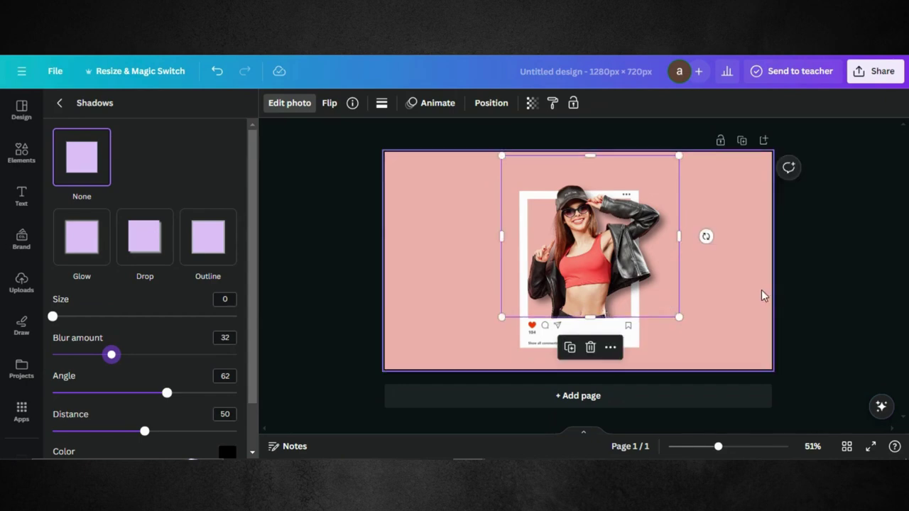
{"action": "left_click", "coordinate": [735, 276]}
{"action": "left_click", "coordinate": [592, 260]}
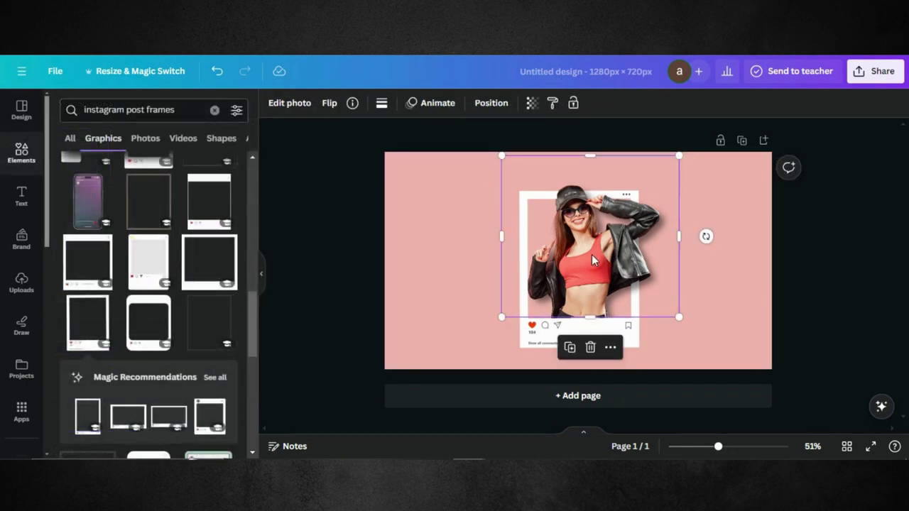
{"action": "left_click", "coordinate": [593, 260]}
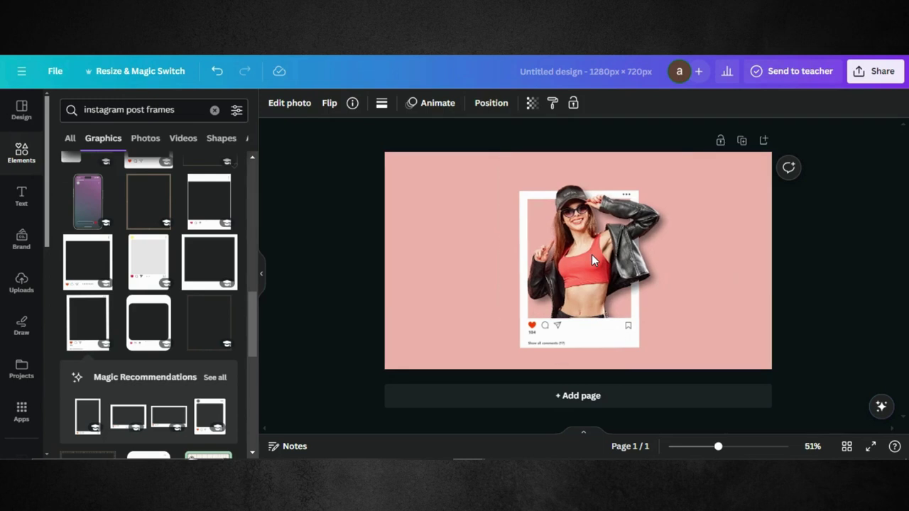
Select the Instagram frame together with both woman cutouts, enlarge the group slightly and keep it near the middle of the pink page.
{"action": "left_click", "coordinate": [593, 261]}
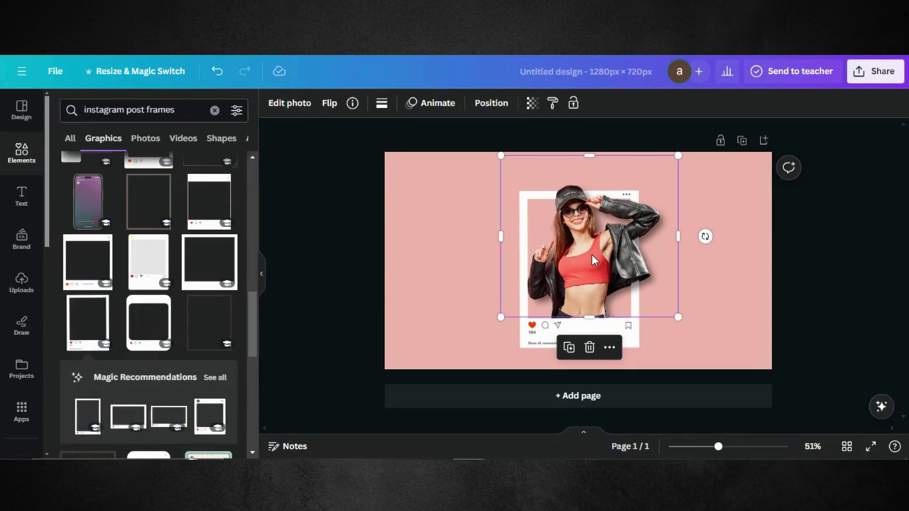
{"action": "left_click", "coordinate": [735, 263]}
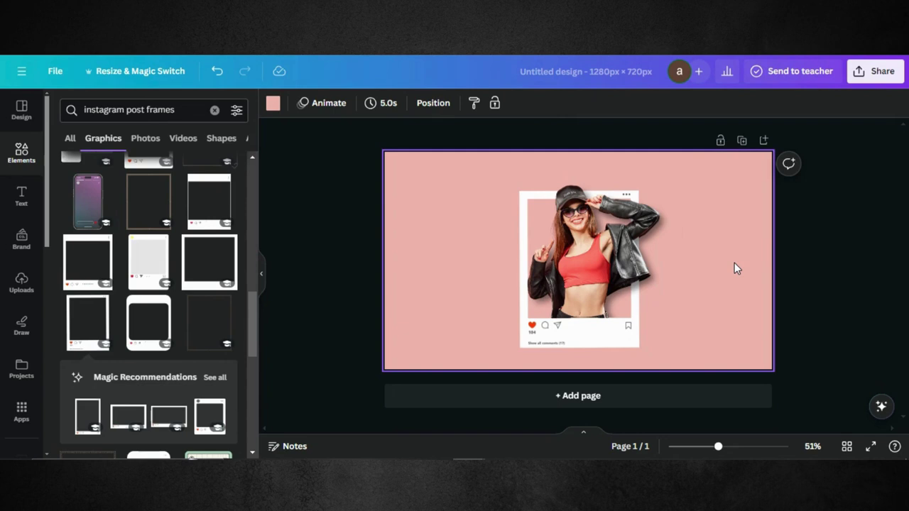
{"action": "left_click_drag", "start_coordinate": [696, 228], "coordinate": [486, 366]}
{"action": "left_click_drag", "start_coordinate": [555, 265], "coordinate": [561, 249]}
{"action": "left_click", "coordinate": [735, 264]}
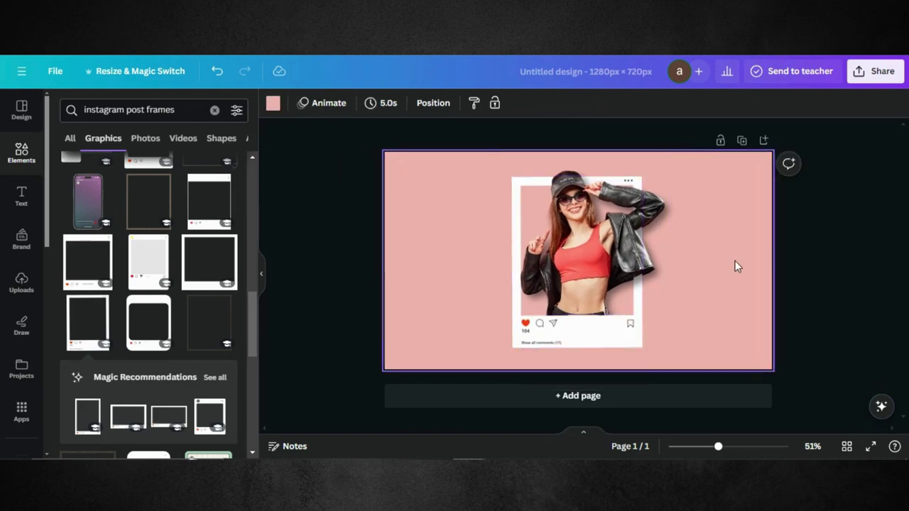
Download the design as a PNG at 1,280 × 720 px and add the downloaded image to the uploads.
{"action": "left_click", "coordinate": [878, 71]}
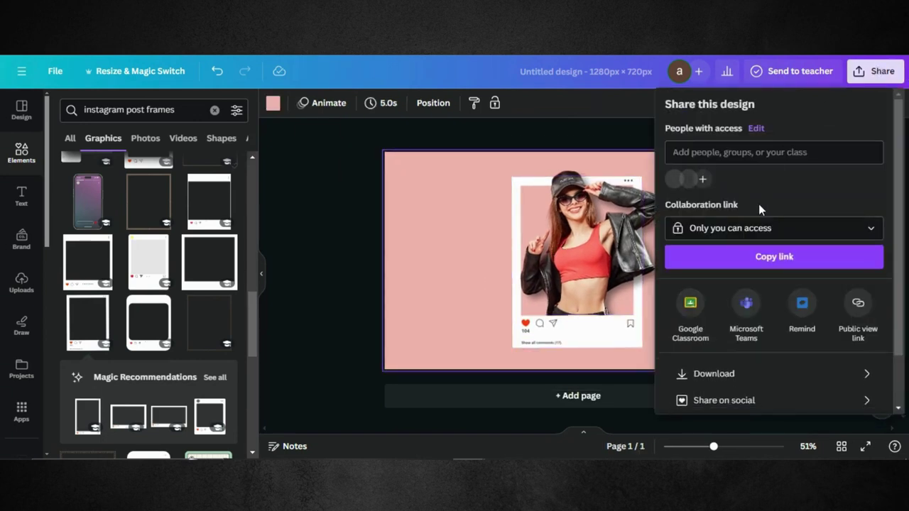
{"action": "scroll", "coordinate": [760, 208], "scroll_direction": "down", "scroll_amount": 2}
{"action": "left_click", "coordinate": [714, 315]}
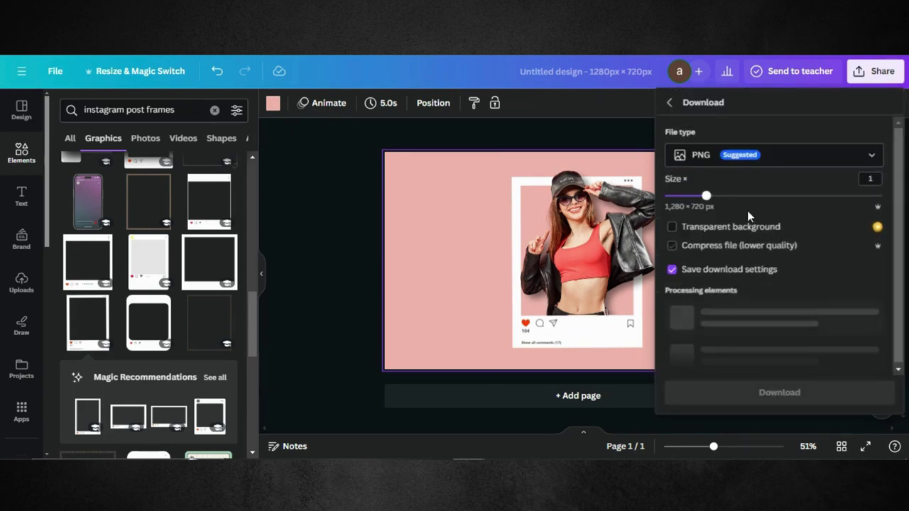
{"action": "left_click", "coordinate": [728, 297]}
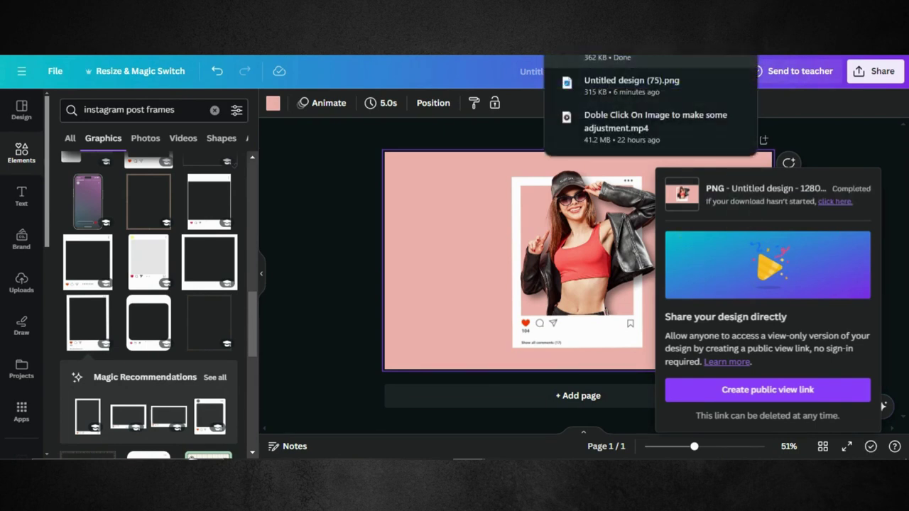
{"action": "left_click_drag", "start_coordinate": [625, 59], "coordinate": [187, 211]}
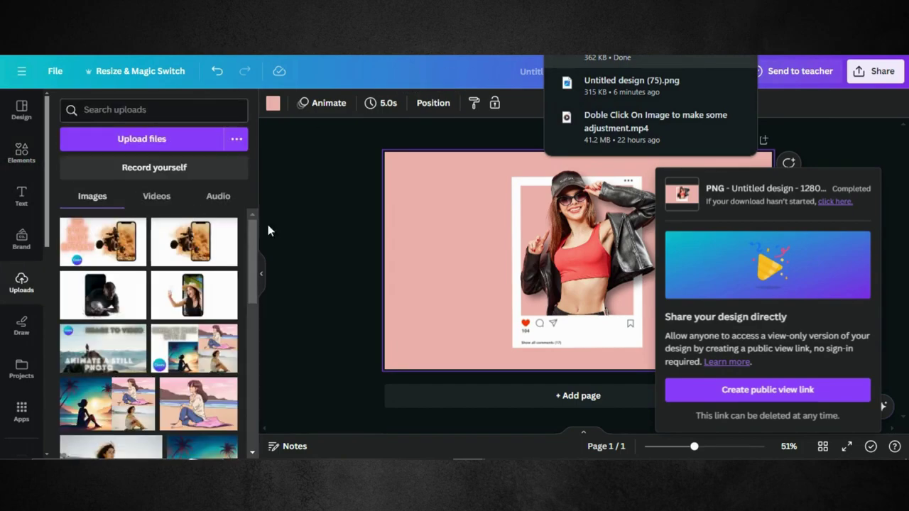